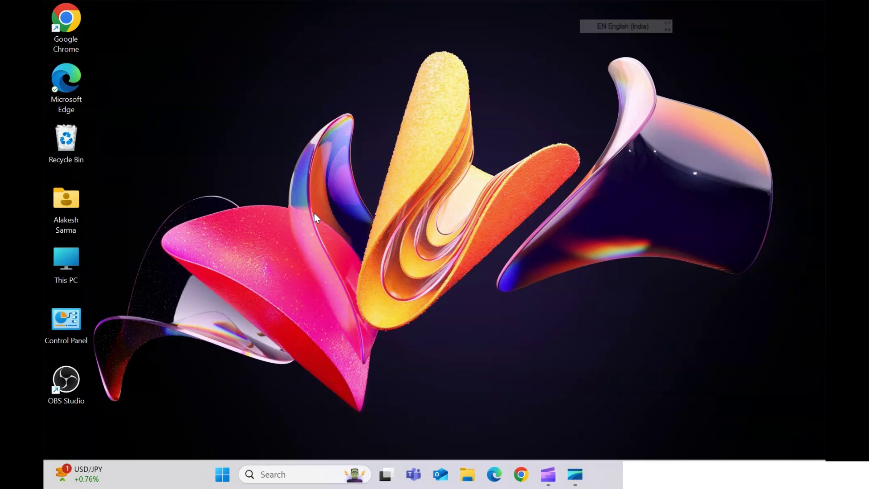
Open File Explorer at This PC to show the Windows-SSD (C:) and New Volume (D:) drives
key(super+e)
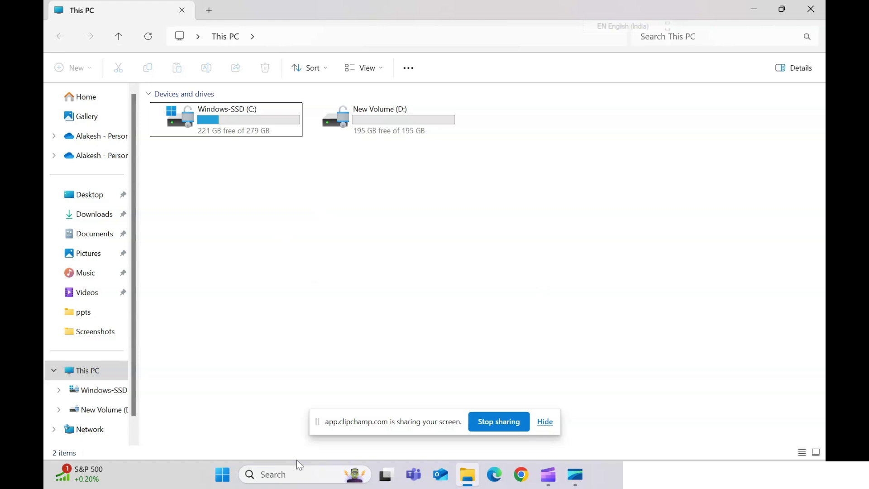
Search for 'contro' in Windows search and open Control Panel
click(544, 421)
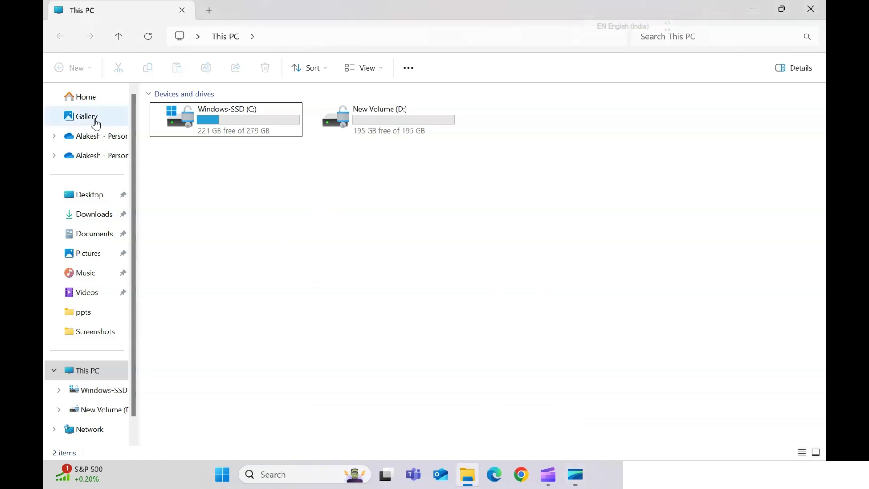
click(289, 475)
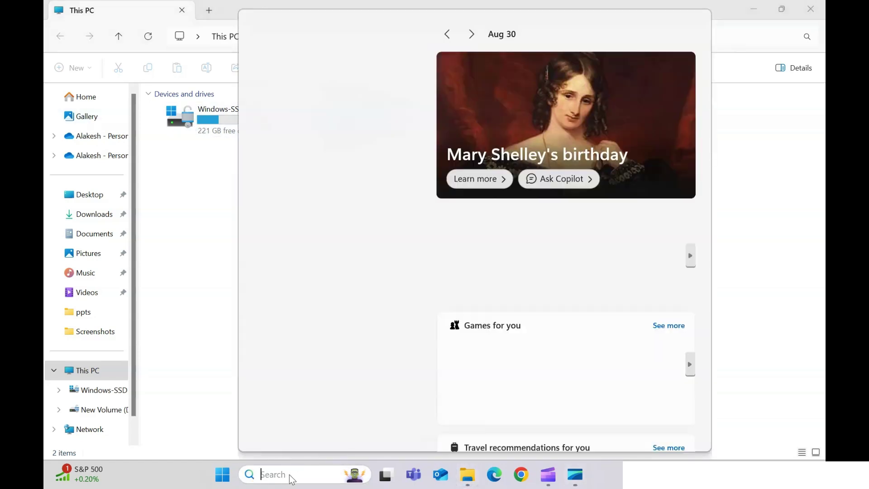
text(contro)
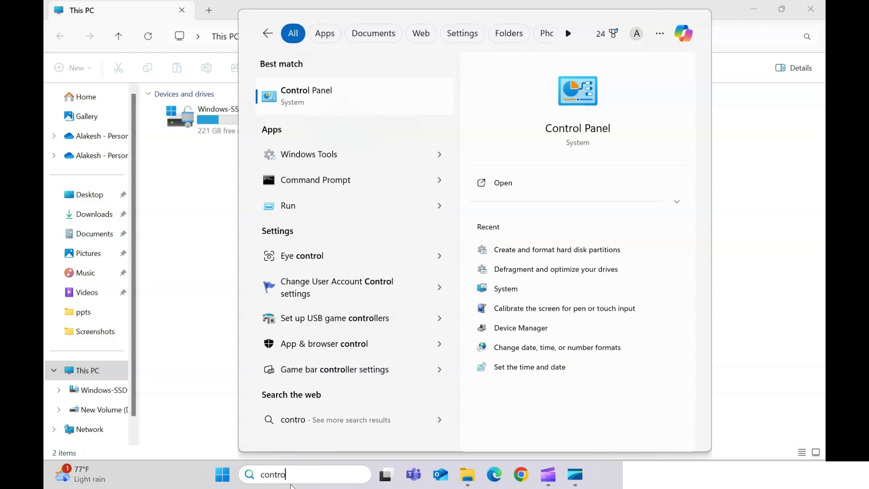
click(319, 94)
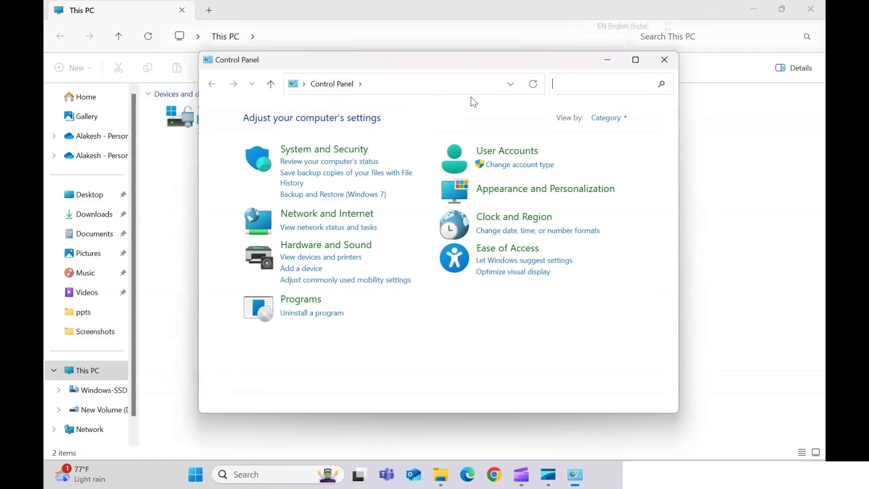
Go to System and Security and scroll down to the Windows Tools links
drag(493, 63, 485, 47)
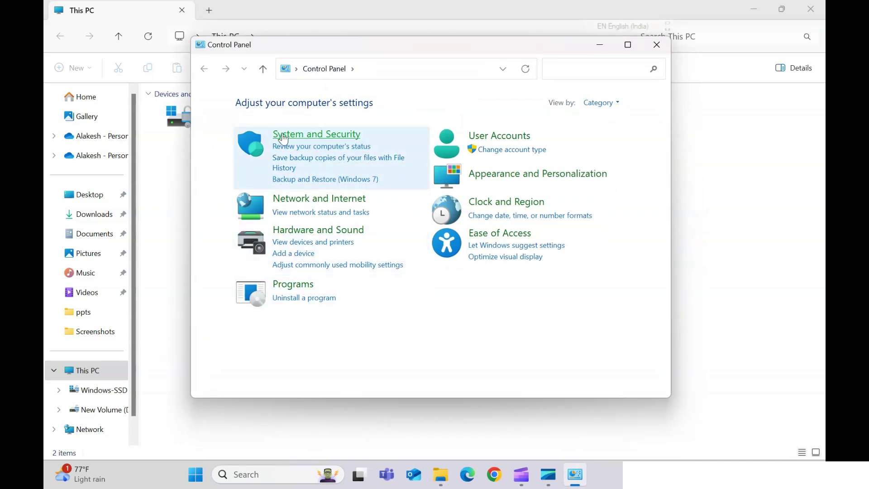
click(317, 136)
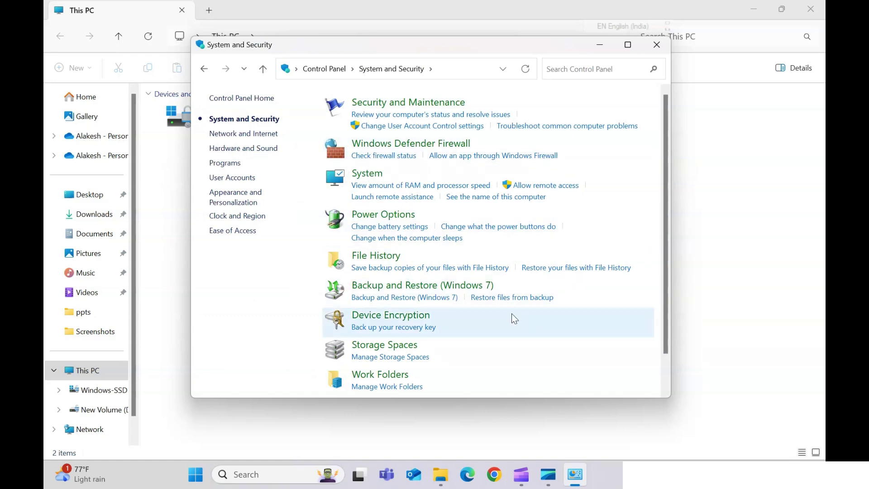
scroll(427, 172, down, 2)
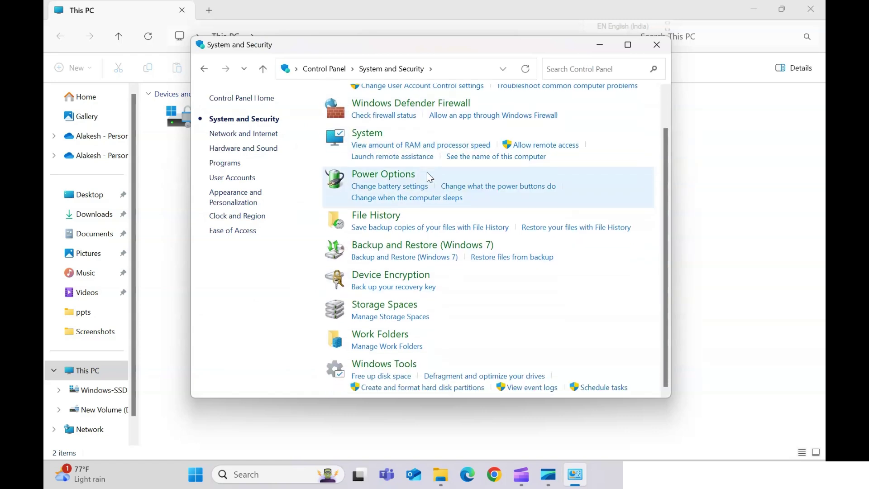
scroll(398, 321, up, 2)
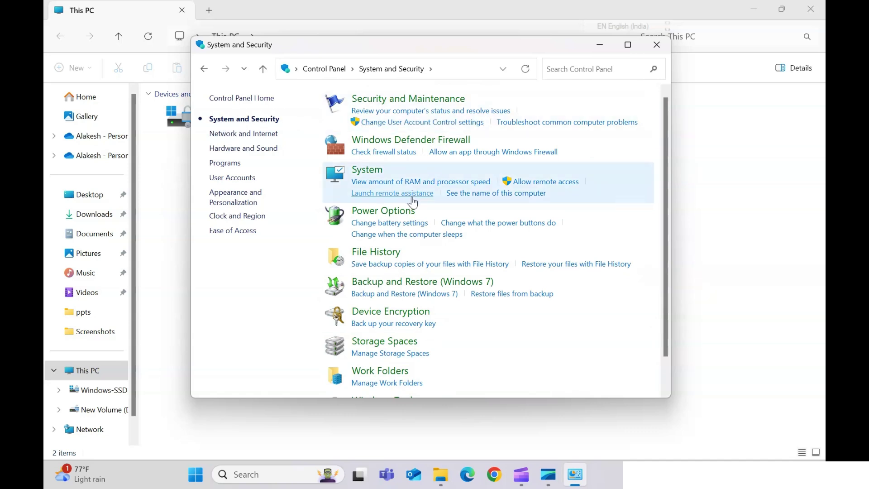
scroll(412, 202, down, 1)
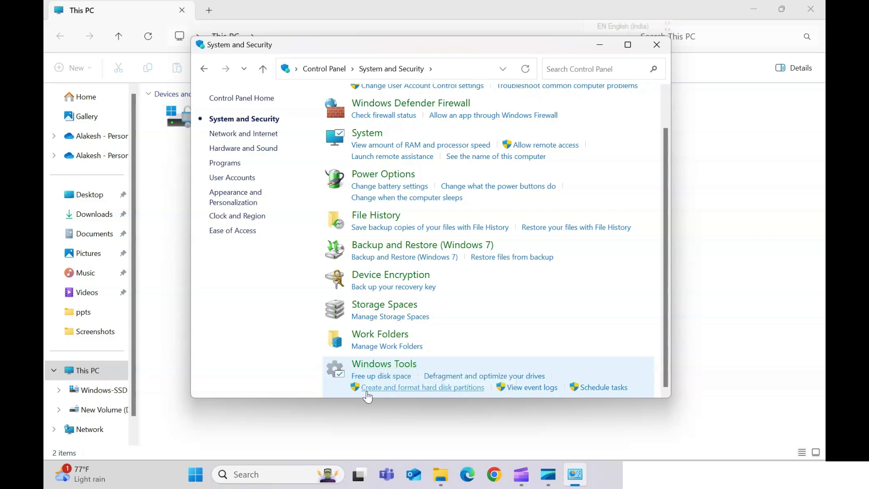
Open 'Create and format hard disk partitions' and enlarge the Disk Management window to show Disk 0's partitions
click(434, 390)
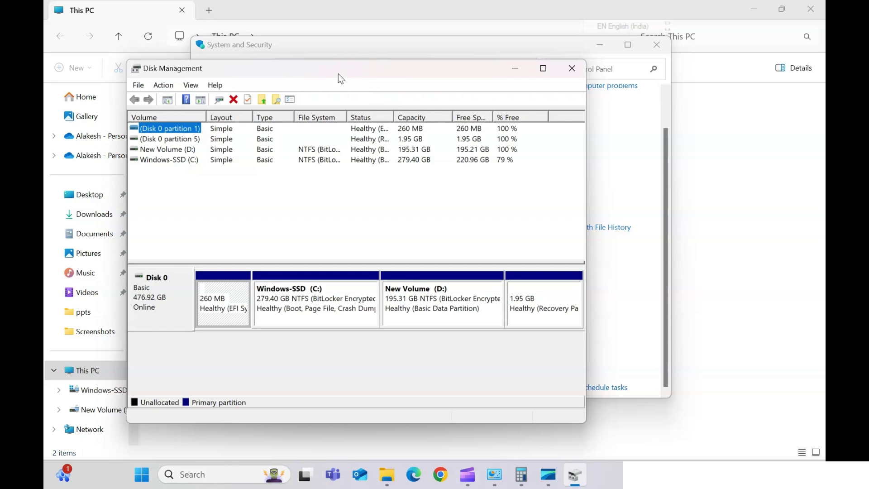
drag(338, 74, 373, 51)
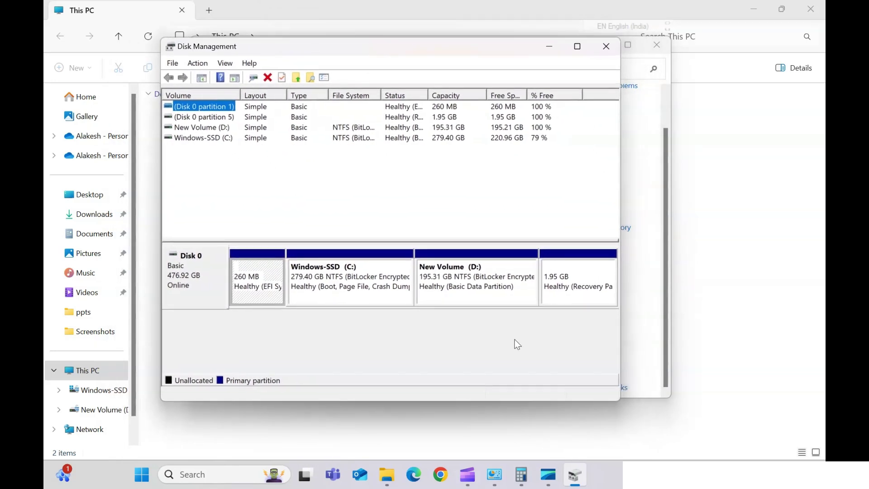
drag(623, 405, 738, 389)
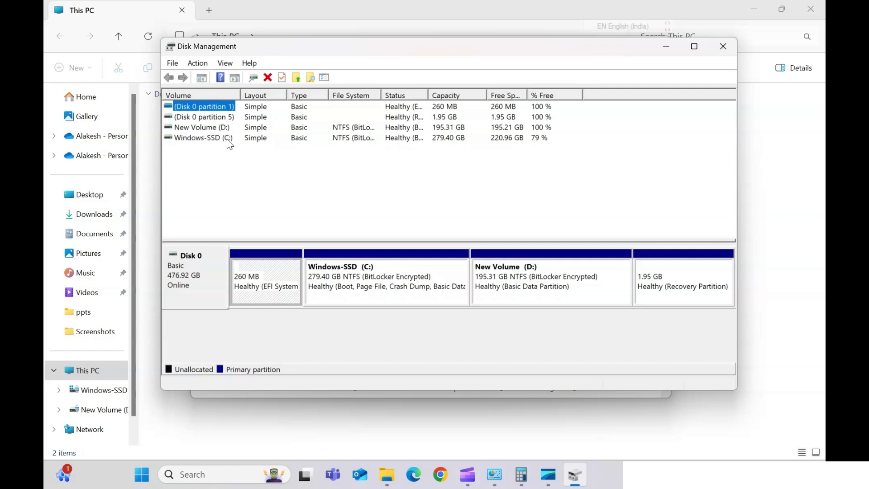
Open Shrink Volume for Windows-SSD (C:), showing 224561 MB available to shrink
click(199, 138)
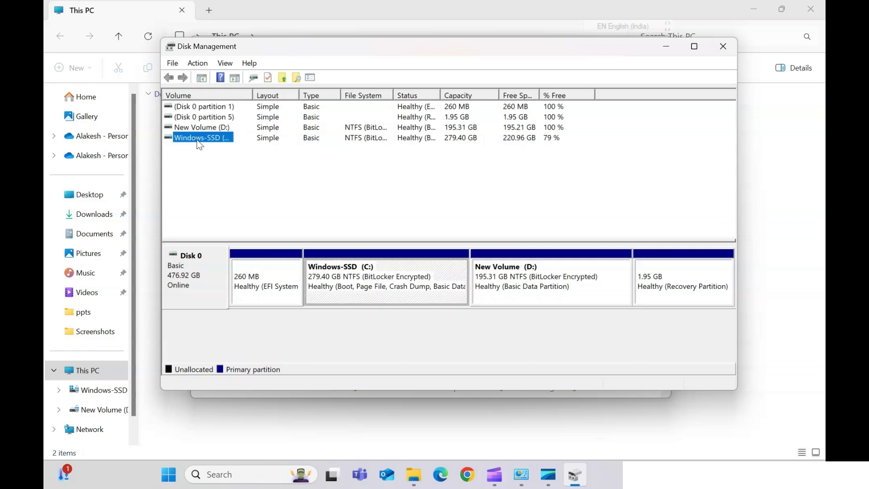
right_click(198, 137)
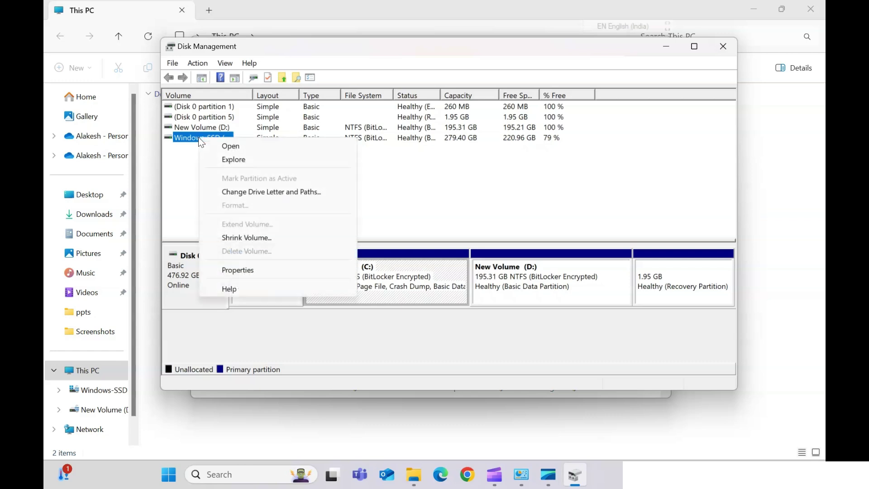
click(256, 242)
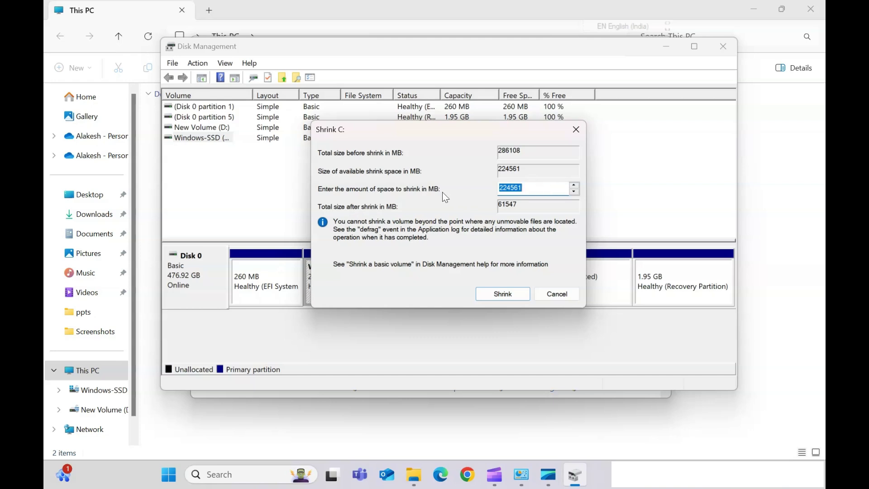
click(217, 474)
text(d)
text(al)
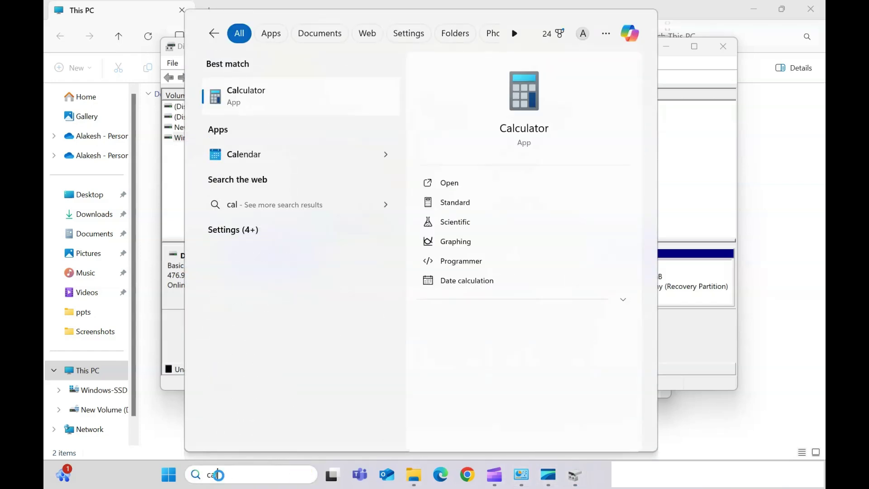
click(286, 94)
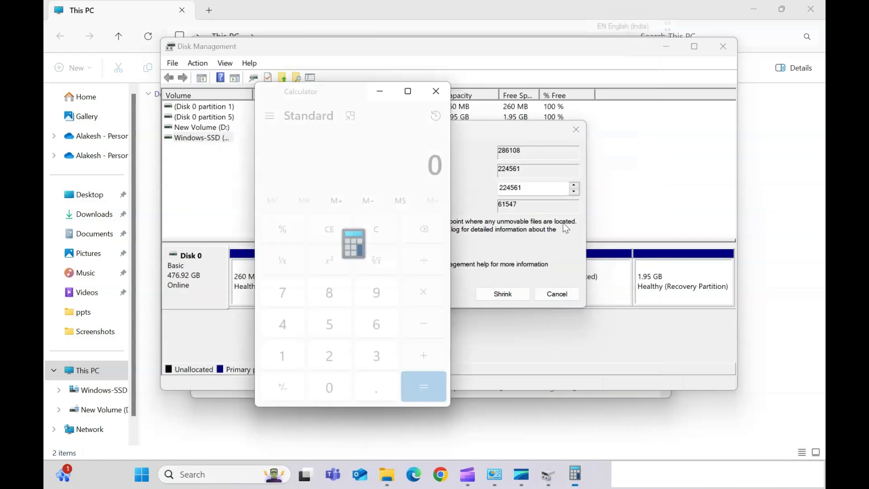
click(282, 362)
click(328, 398)
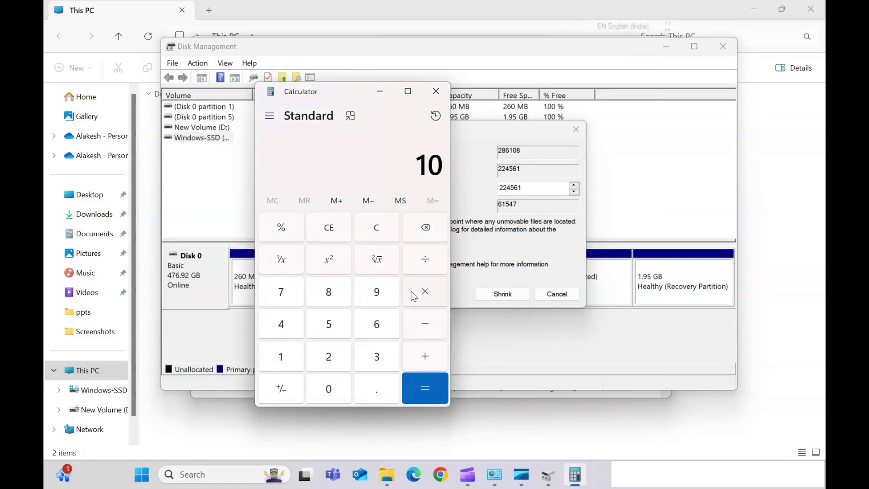
click(412, 296)
click(287, 354)
click(328, 389)
click(329, 357)
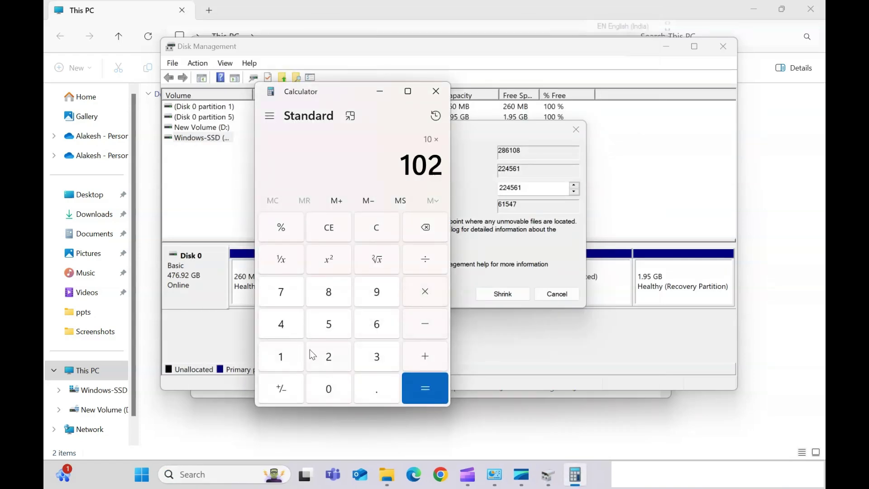
click(281, 324)
click(416, 390)
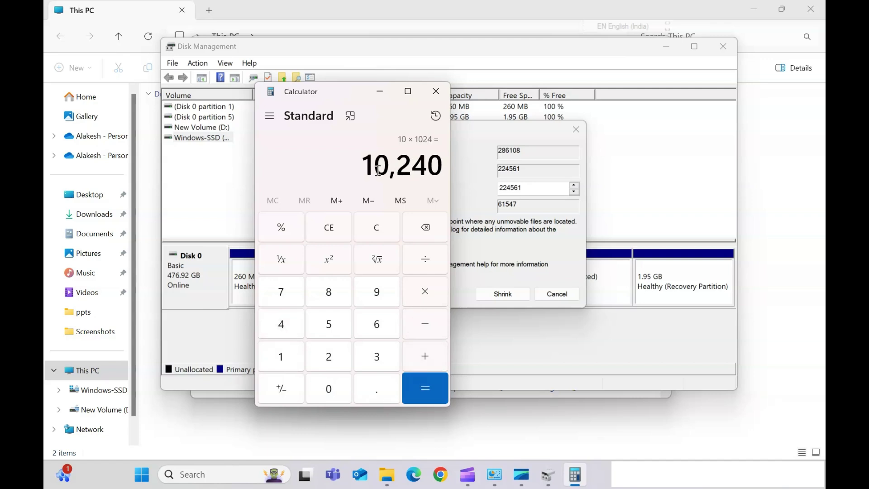
click(436, 91)
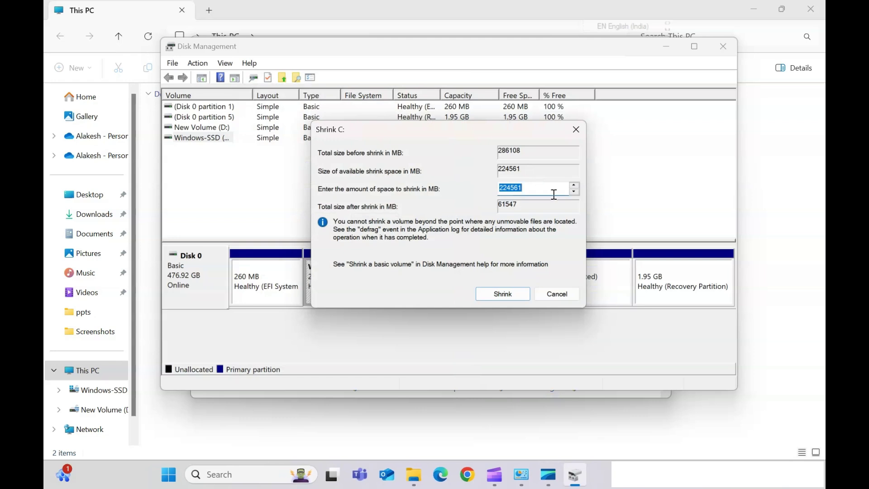
Shrink C: by 11000 MB, leaving a 10.74 GB unallocated block, and open its actions
text(11000)
click(516, 295)
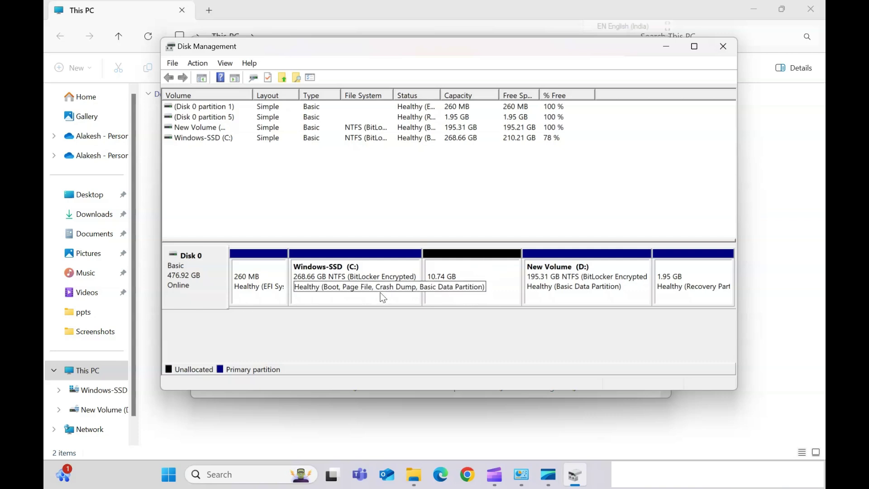
right_click(458, 275)
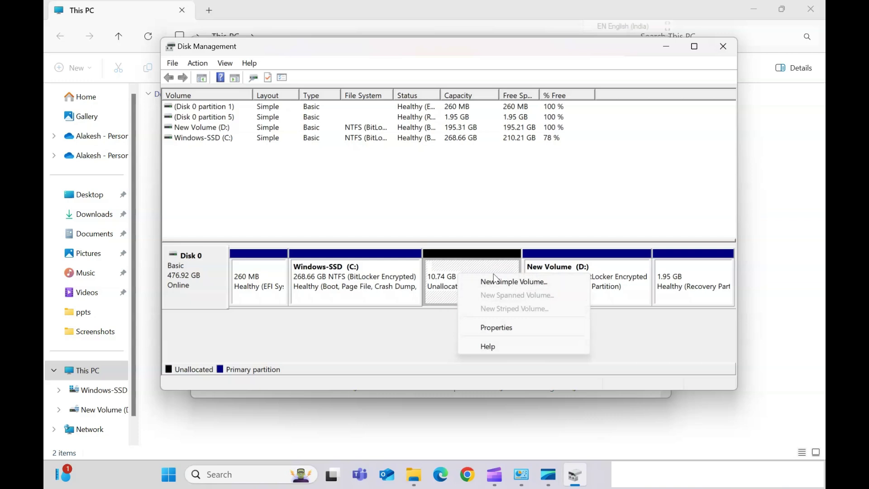
Start the New Simple Volume wizard on the 10.74 GB unallocated space
click(445, 333)
right_click(446, 280)
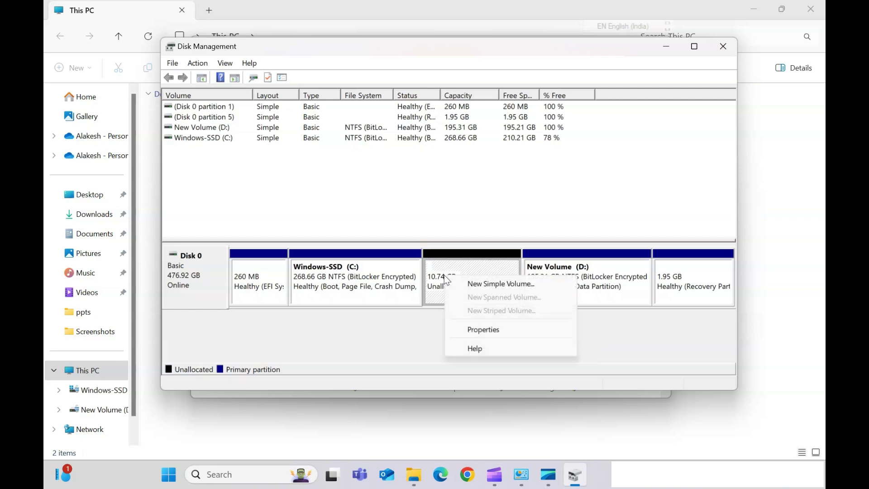
click(515, 284)
drag(369, 116, 382, 106)
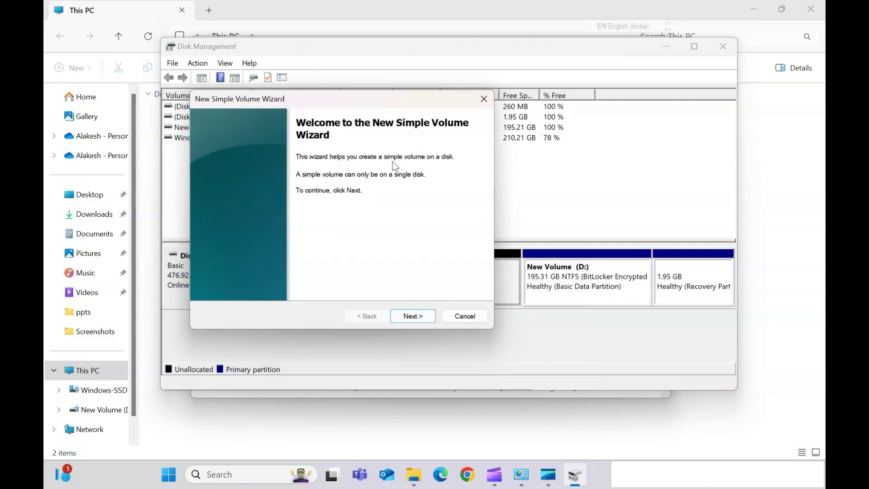
Accept an 11000 MB NTFS volume with drive letter E: and label New Volume
click(419, 318)
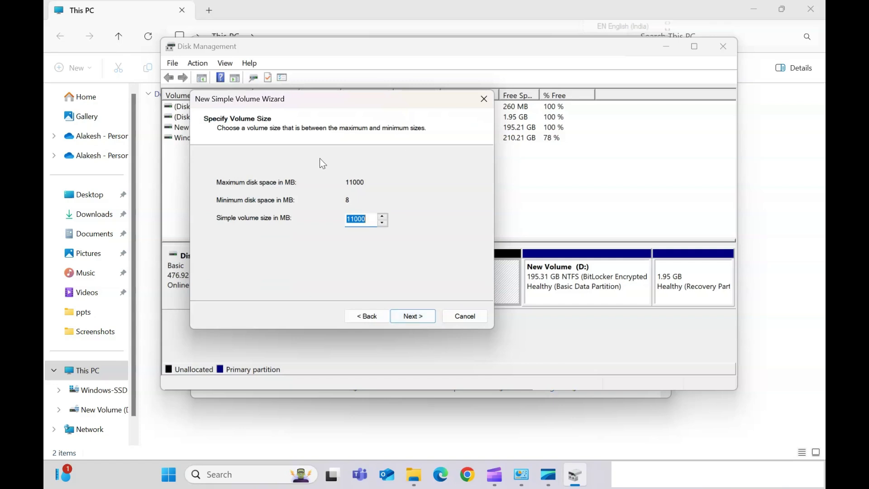
click(420, 316)
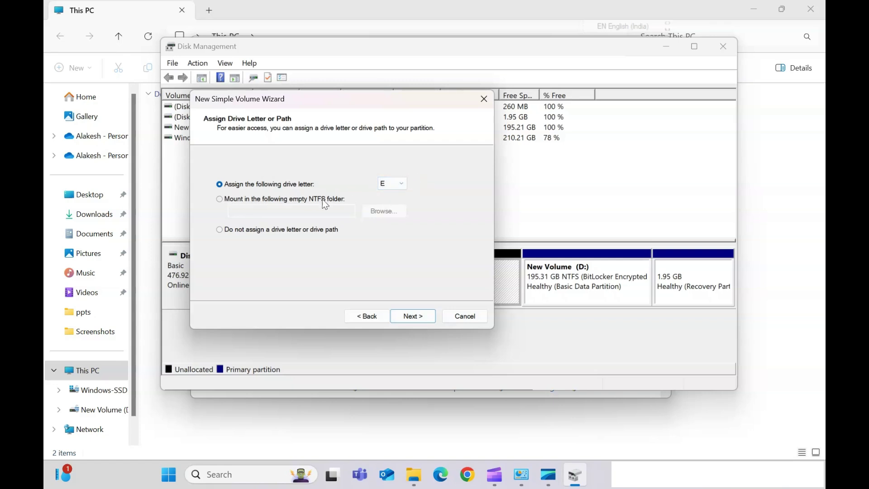
click(414, 319)
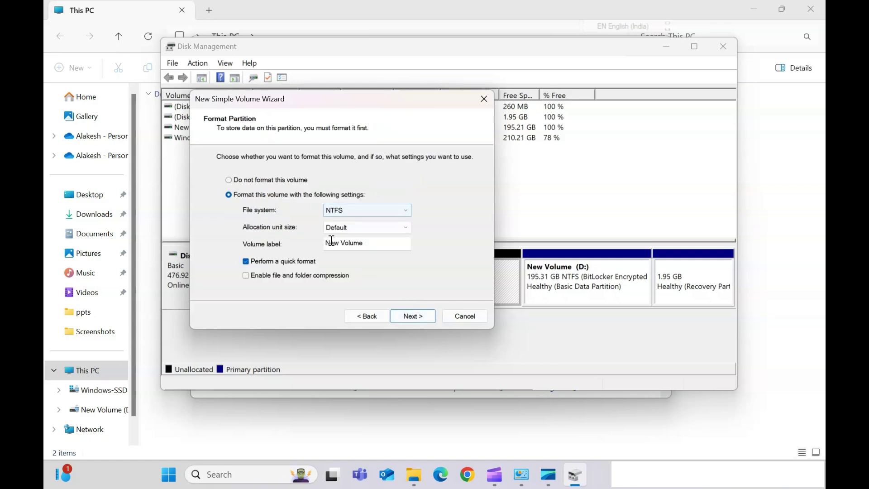
drag(369, 242, 305, 244)
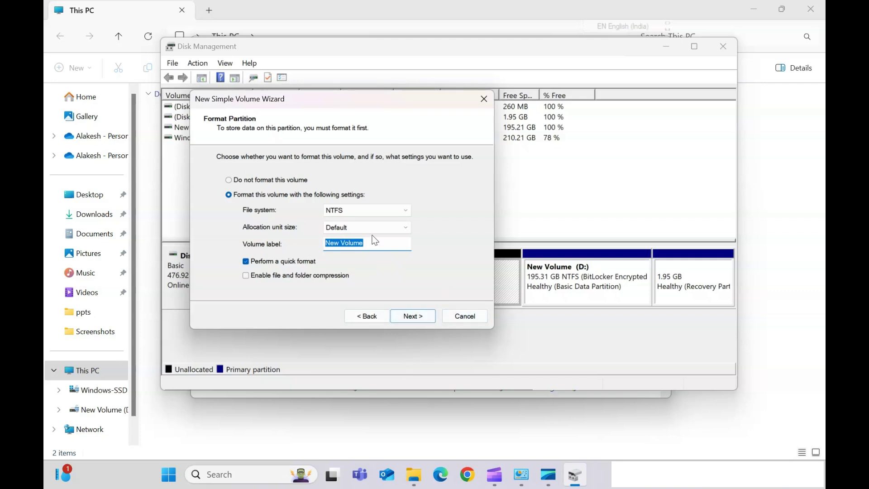
click(410, 317)
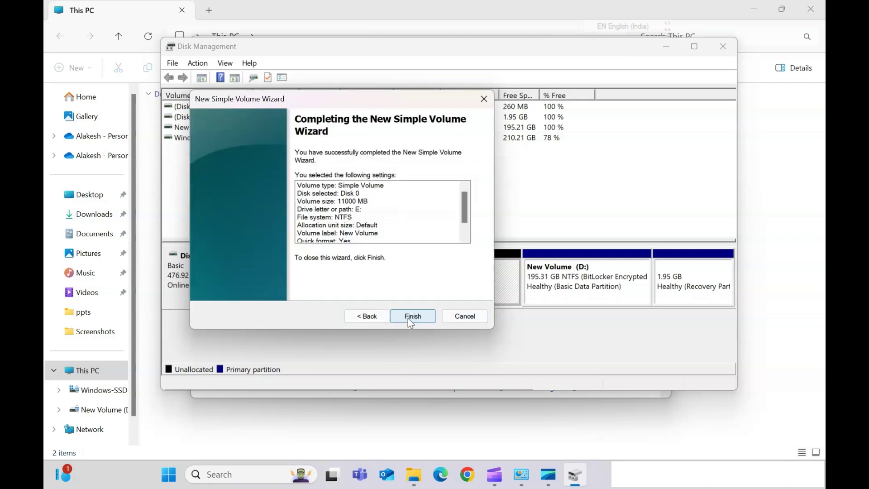
Finish creating E:, verify in File Explorer it is empty with 10.7 GB free, then return to Disk Management
click(411, 317)
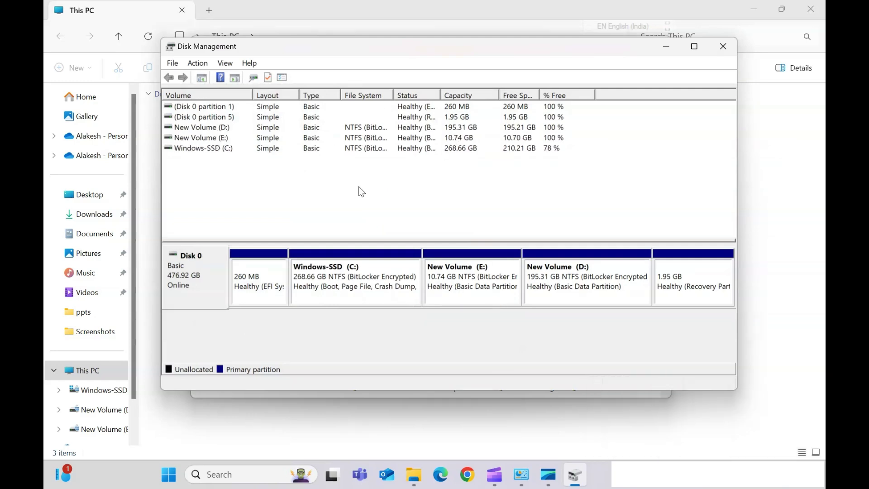
click(697, 419)
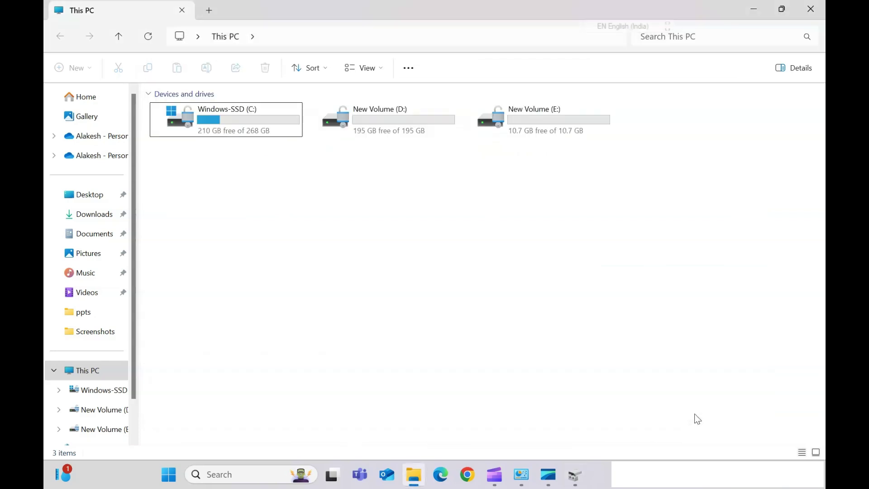
double_click(557, 119)
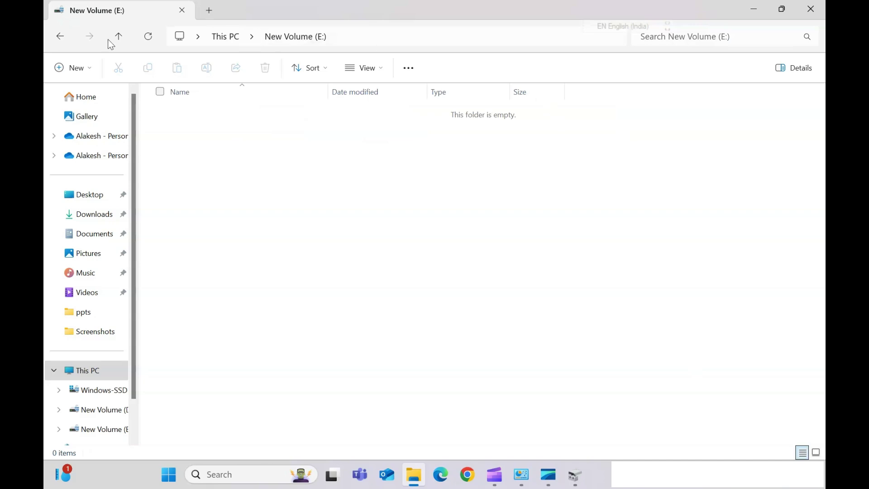
click(57, 35)
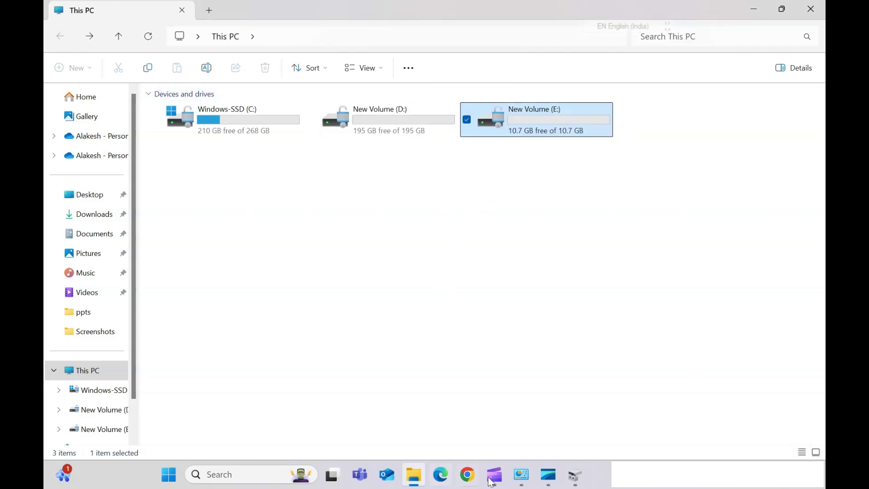
click(576, 476)
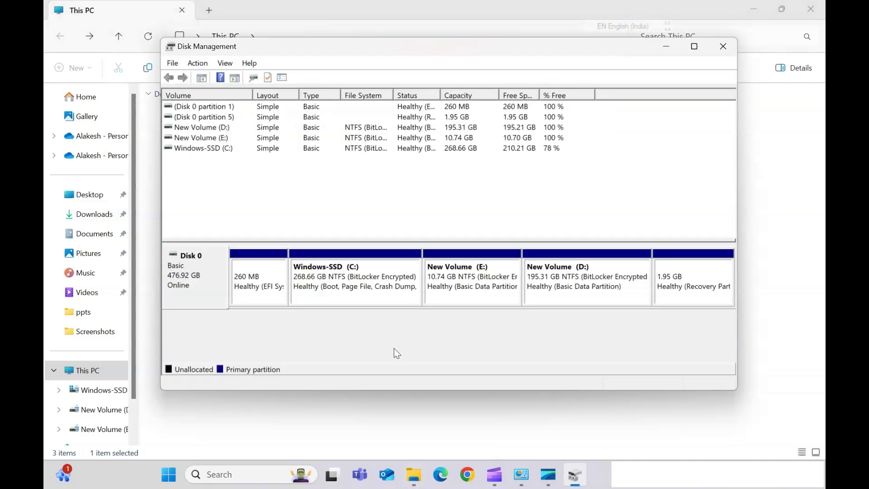
Delete New Volume (E:), confirming the deletion, BitLocker warning and force-delete prompts
right_click(475, 270)
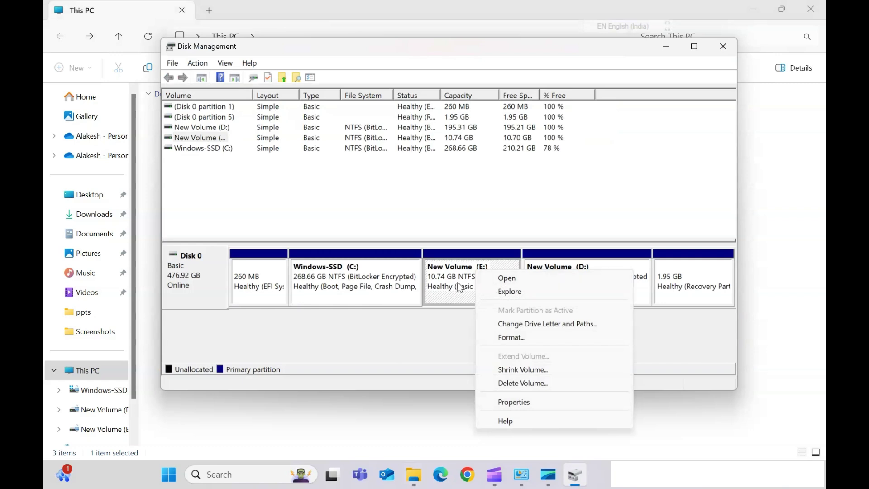
click(521, 384)
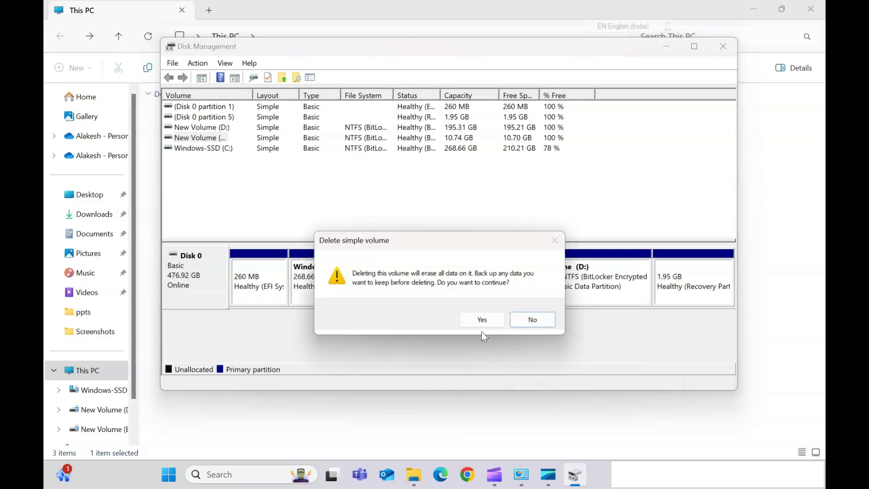
click(482, 321)
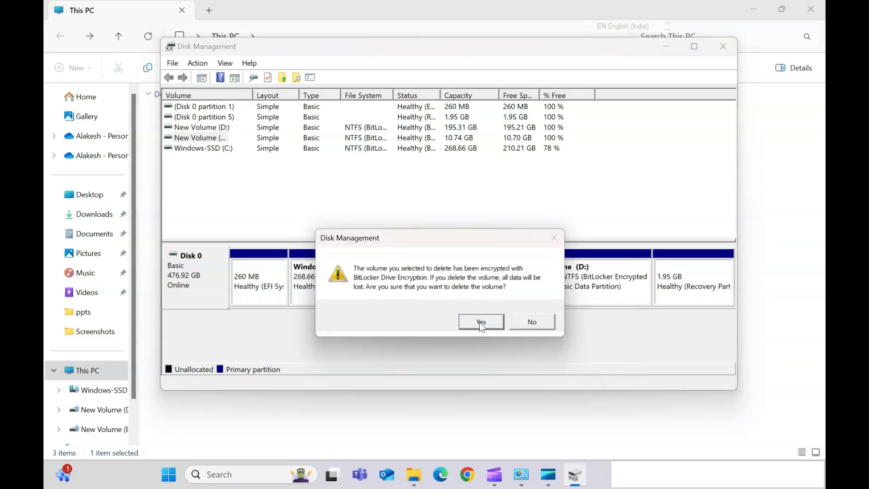
drag(459, 231, 477, 186)
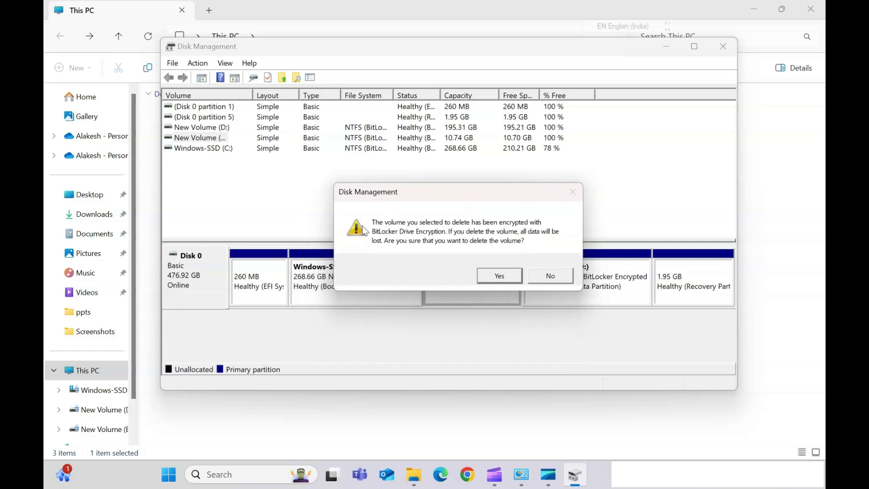
click(508, 280)
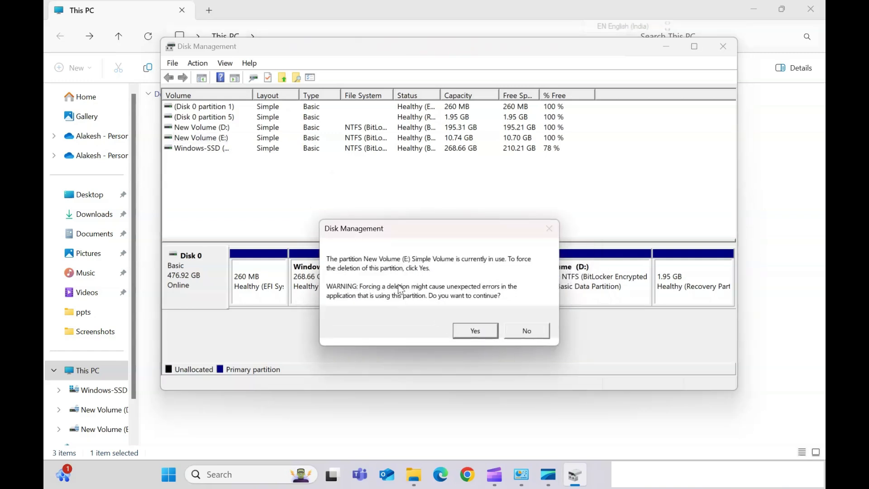
click(476, 329)
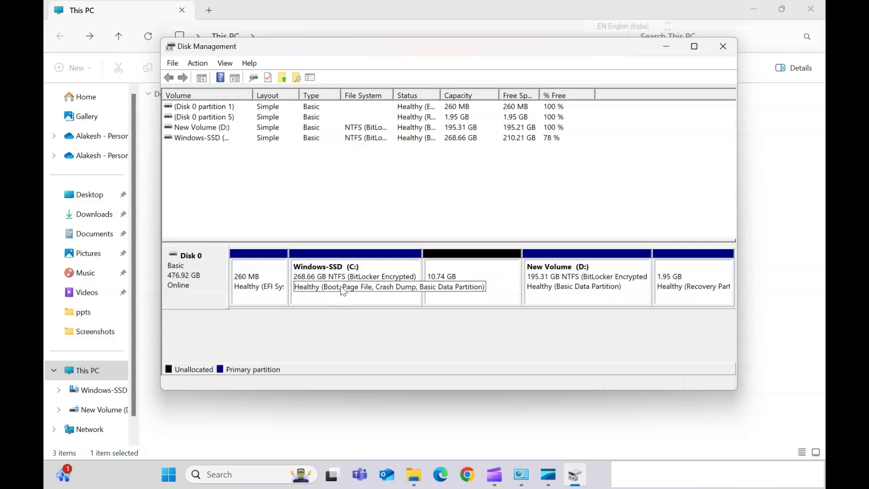
Extend Windows-SSD (C:) by the full 11000 MB so it returns to 279.40 GB
right_click(191, 140)
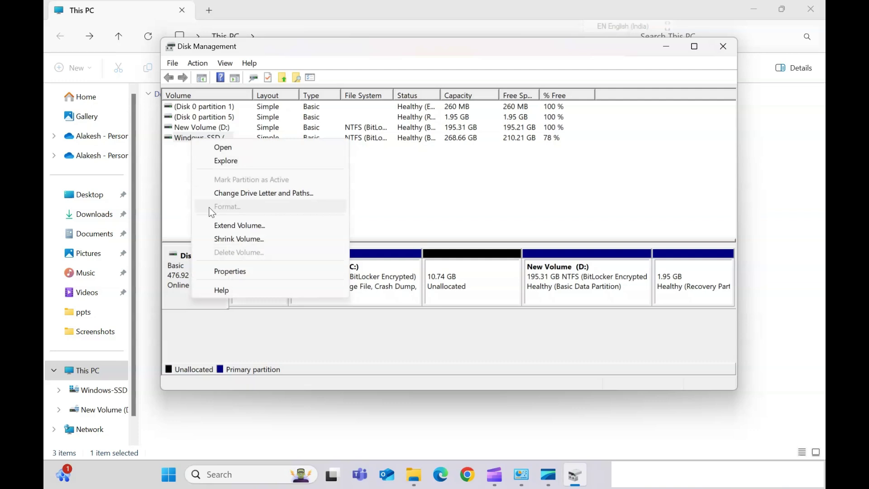
click(236, 227)
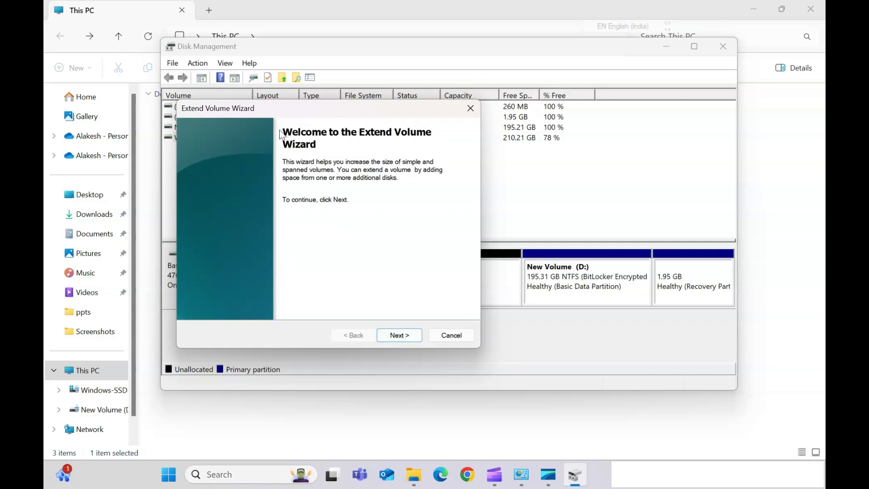
click(399, 336)
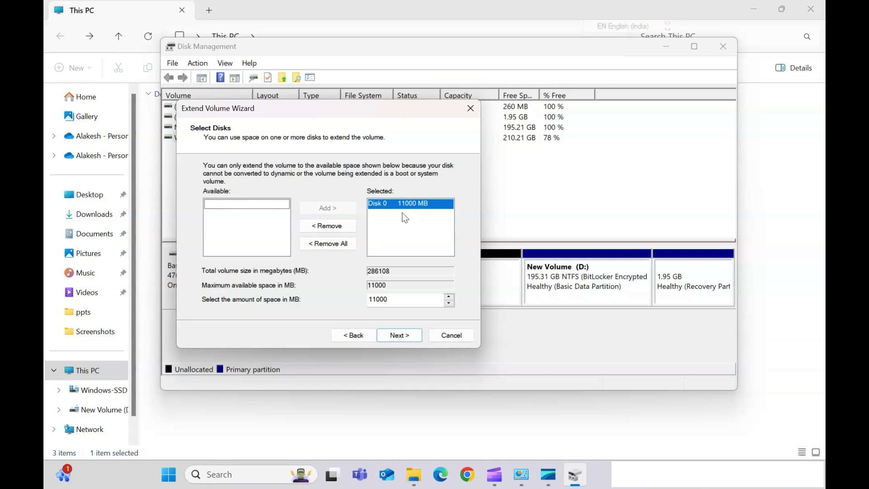
drag(395, 117, 449, 100)
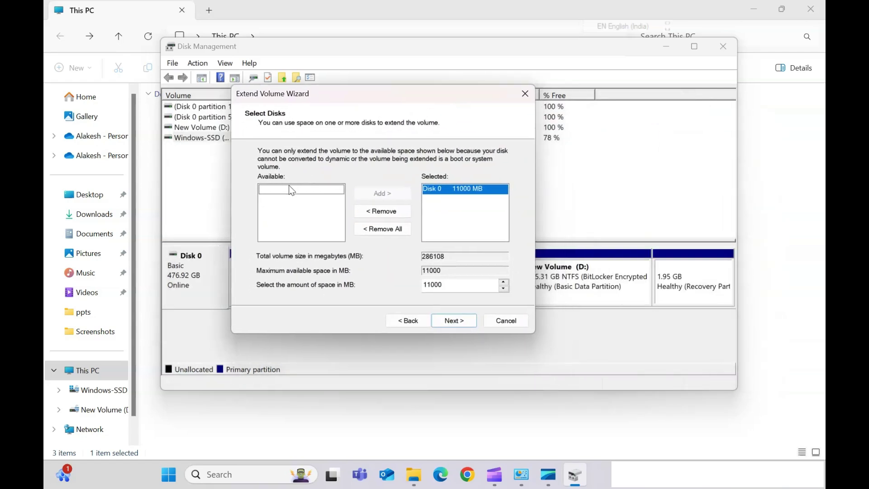
click(464, 320)
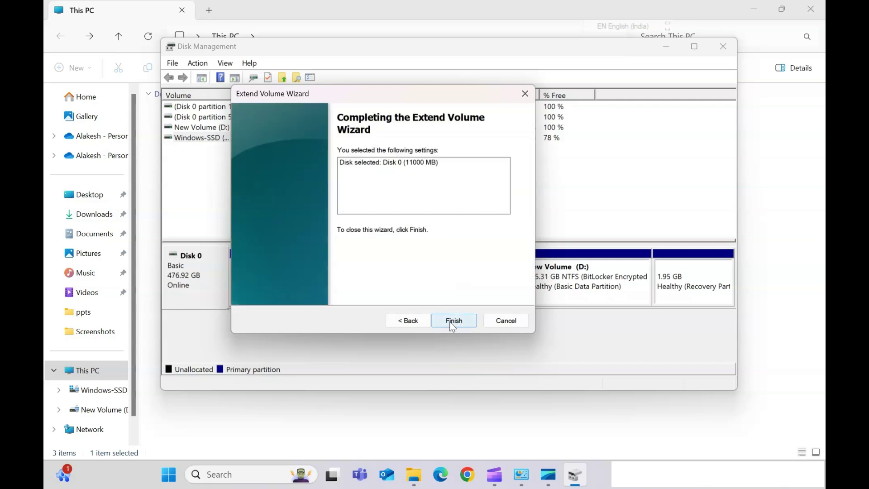
click(453, 322)
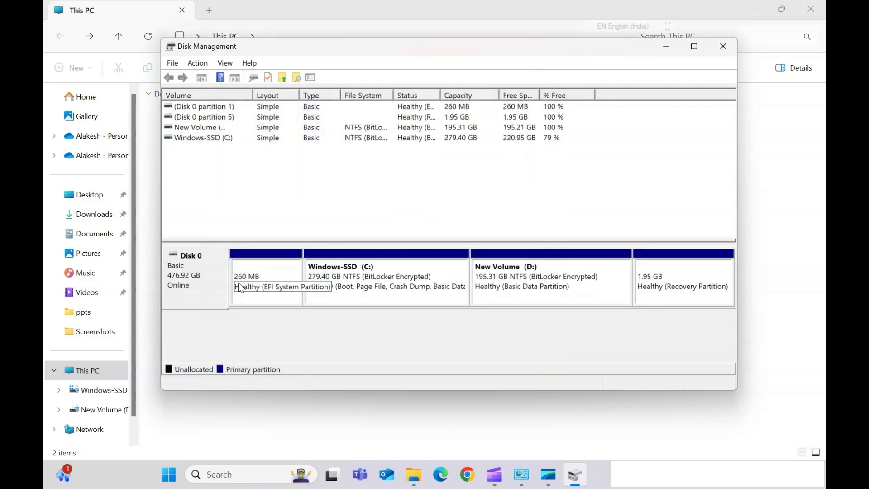